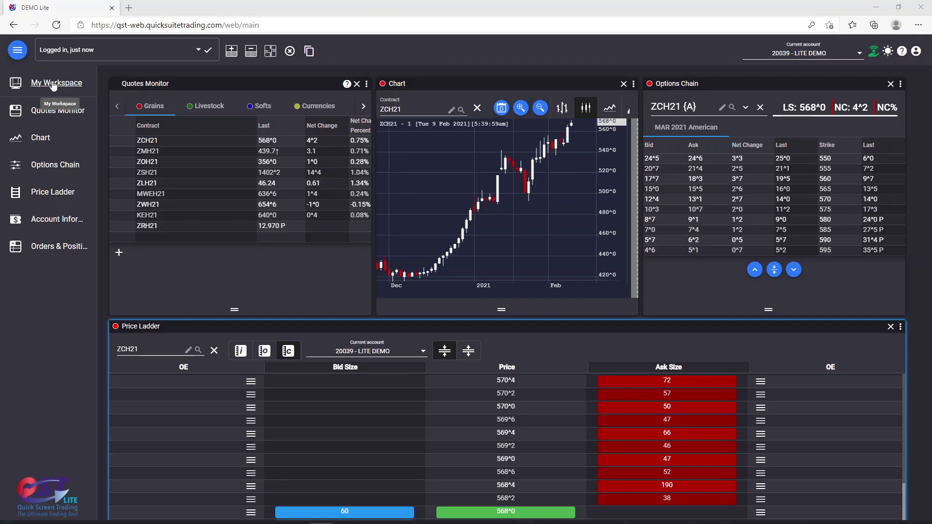
Step: Create a new empty workspace named 'Second Workspace' from the My Workspace menu
{"action": "left_click", "coordinate": [56, 82]}
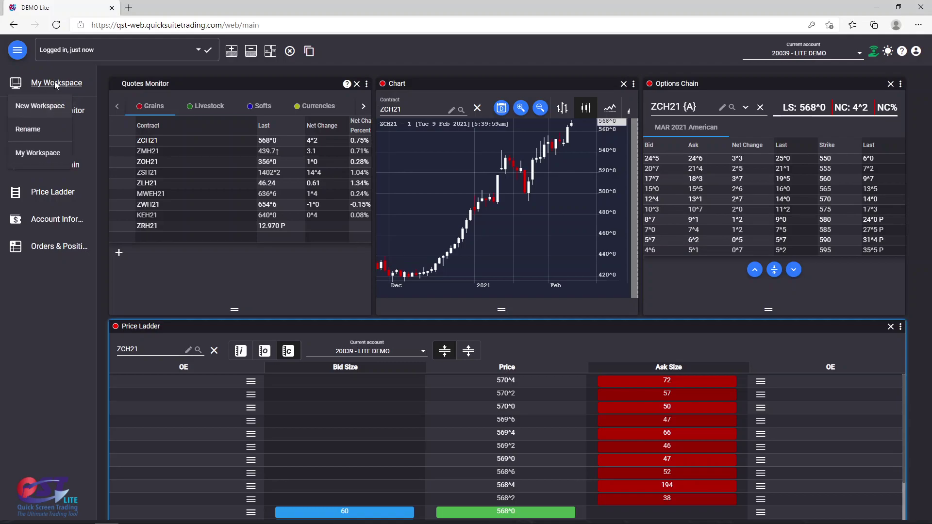
{"action": "left_click", "coordinate": [40, 102]}
{"action": "left_click", "coordinate": [43, 118]}
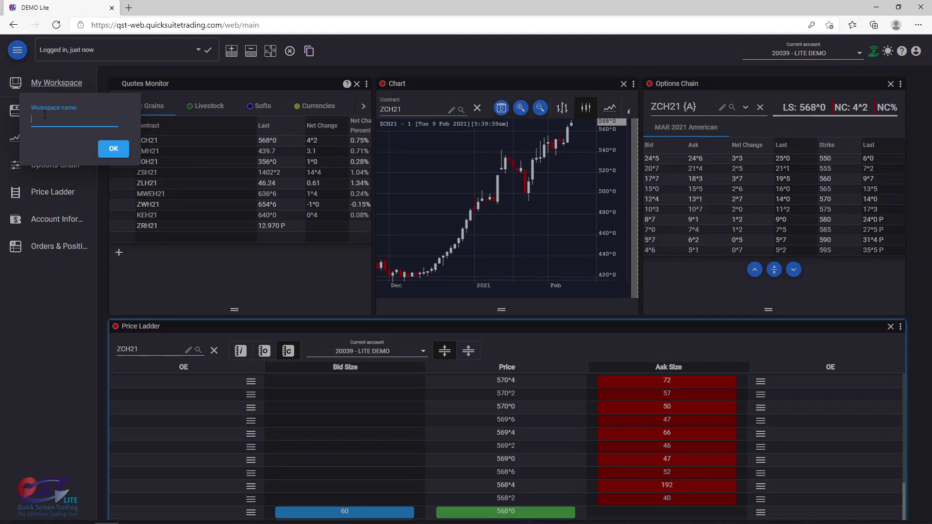
{"action": "type", "text": "e"}
{"action": "key", "text": "BackSpace"}
{"action": "type", "text": "Second W"}
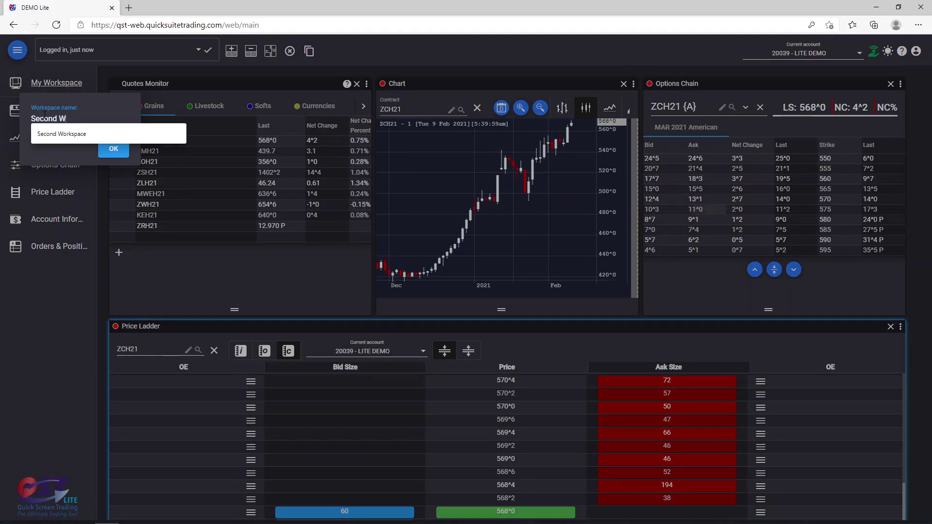
{"action": "type", "text": "orkspace"}
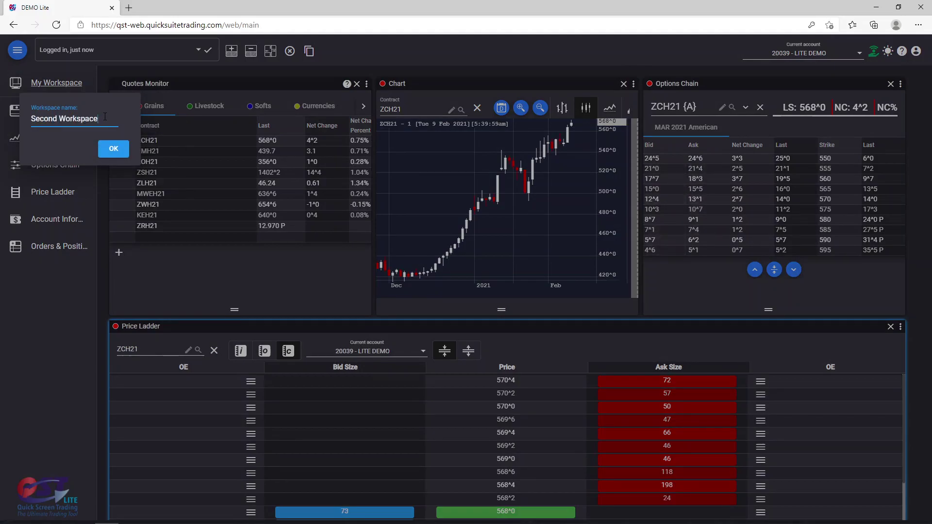
{"action": "left_click", "coordinate": [112, 150]}
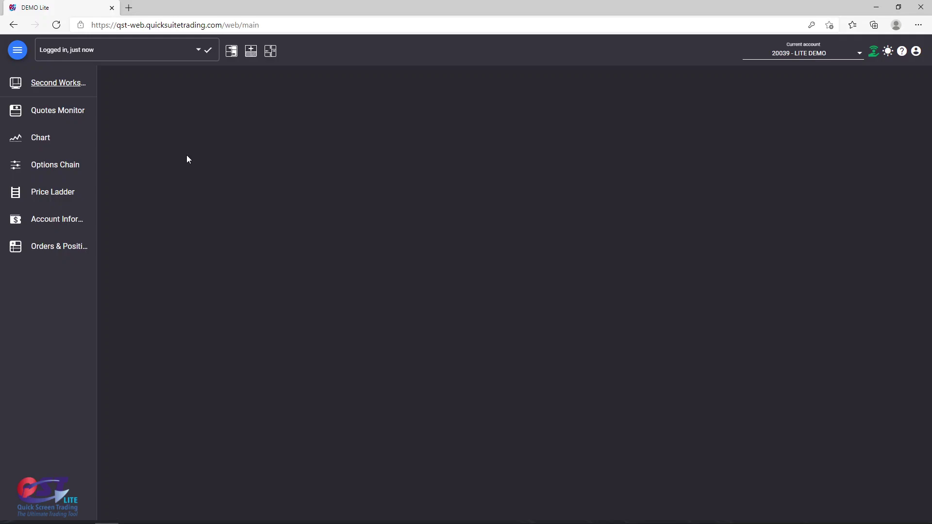
Step: Add a Quotes Monitor and a Chart side by side in Second Workspace
{"action": "left_click", "coordinate": [55, 110]}
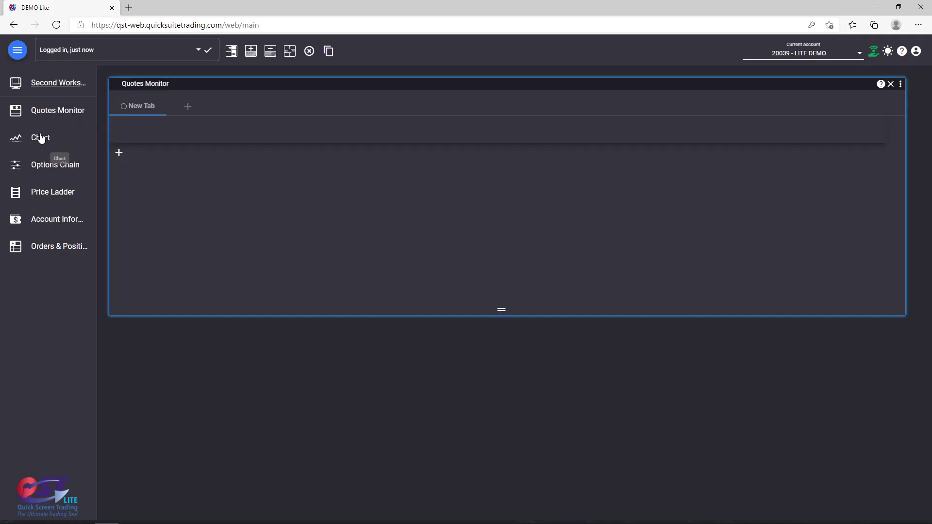
{"action": "left_click_drag", "start_coordinate": [280, 342], "coordinate": [280, 343]}
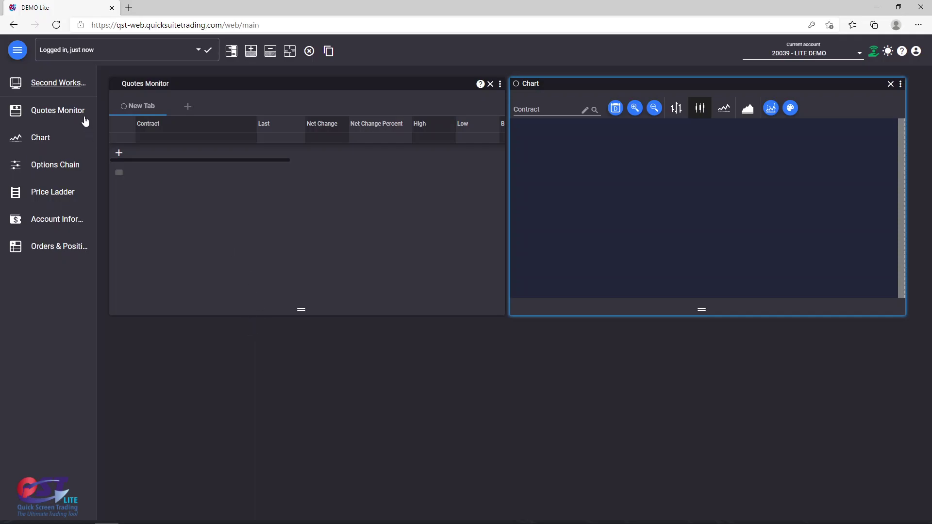
{"action": "left_click", "coordinate": [51, 86]}
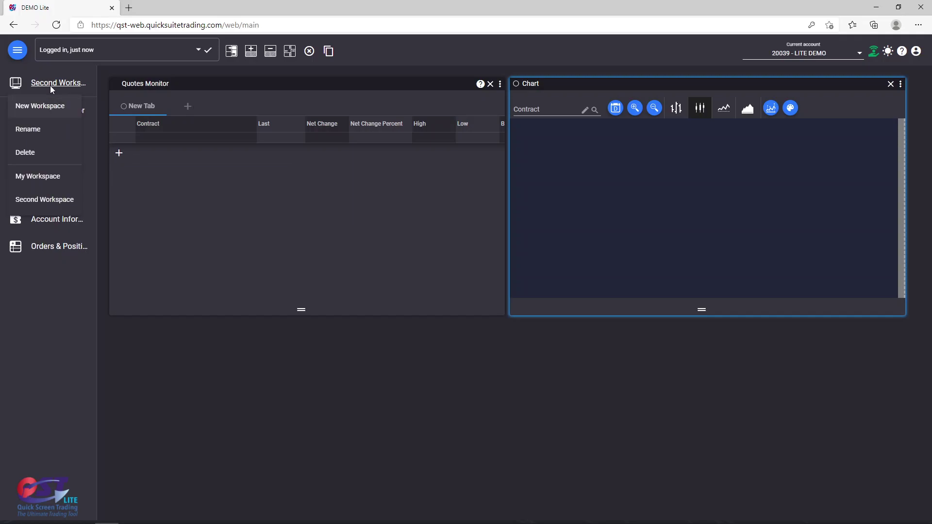
Step: Switch to My Workspace, then toggle between it and Second Workspace twice
{"action": "left_click", "coordinate": [38, 176]}
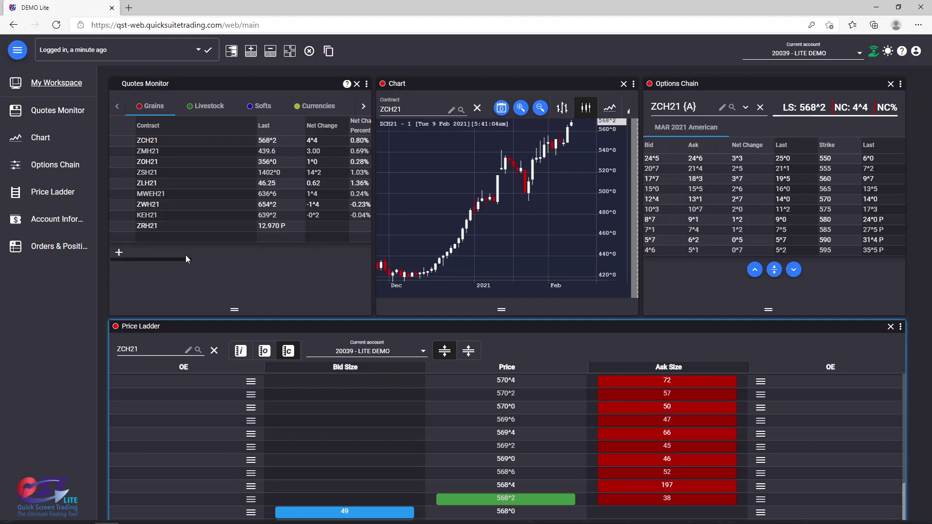
{"action": "left_click", "coordinate": [231, 53]}
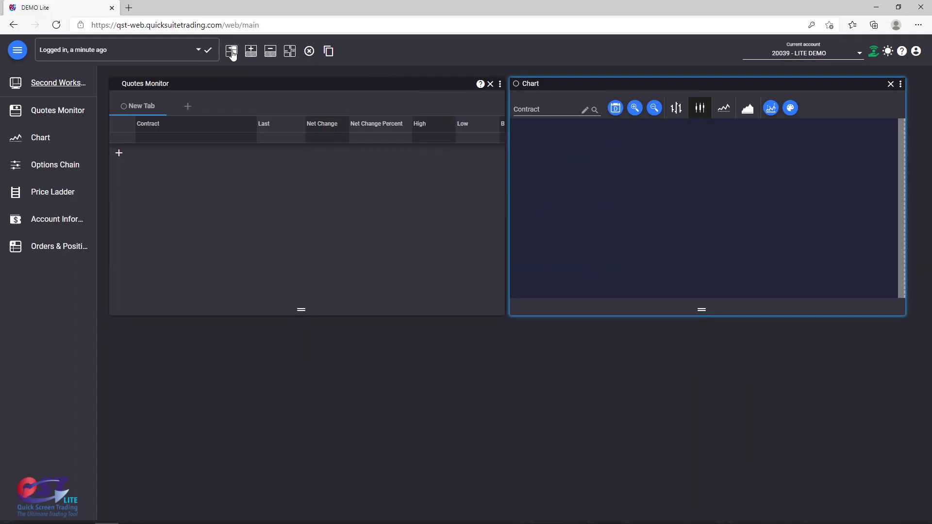
{"action": "left_click", "coordinate": [232, 53]}
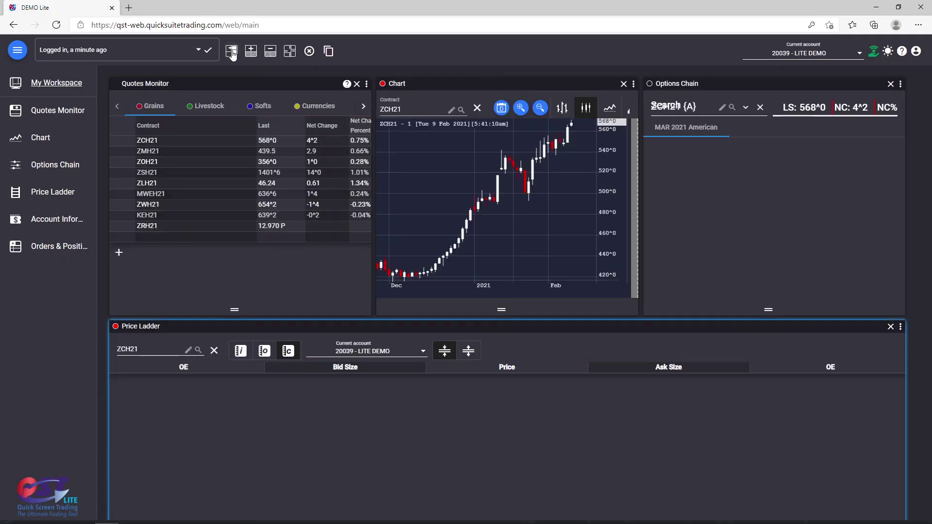
{"action": "left_click", "coordinate": [57, 82]}
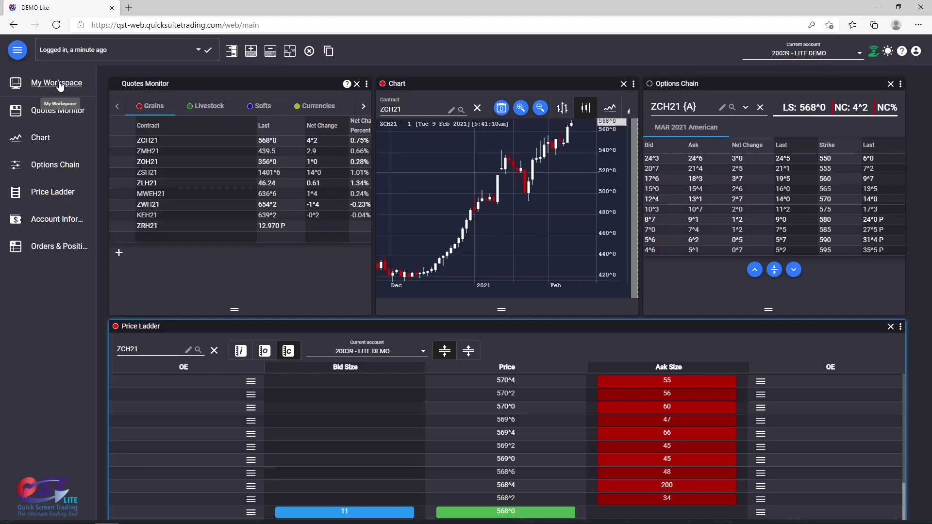
Step: Switch to Second Workspace and delete it, confirming the removal
{"action": "left_click", "coordinate": [45, 199]}
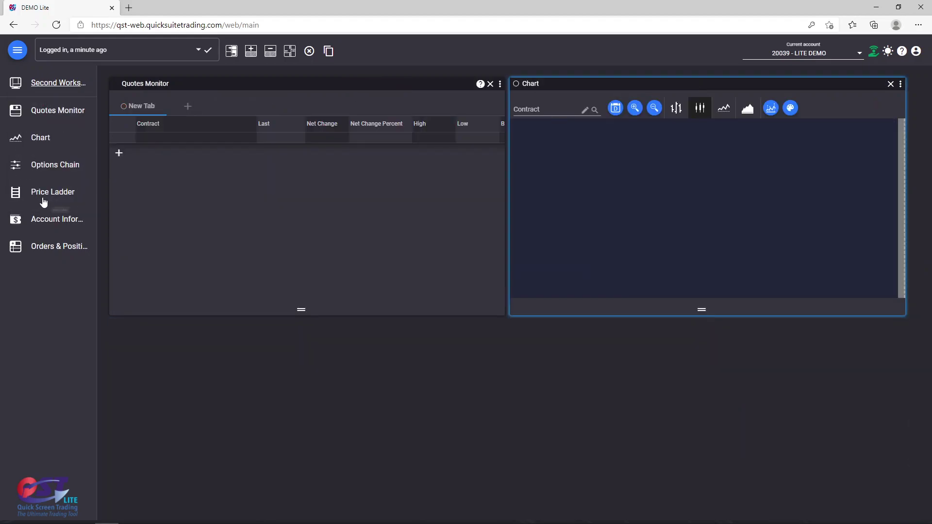
{"action": "left_click", "coordinate": [62, 86]}
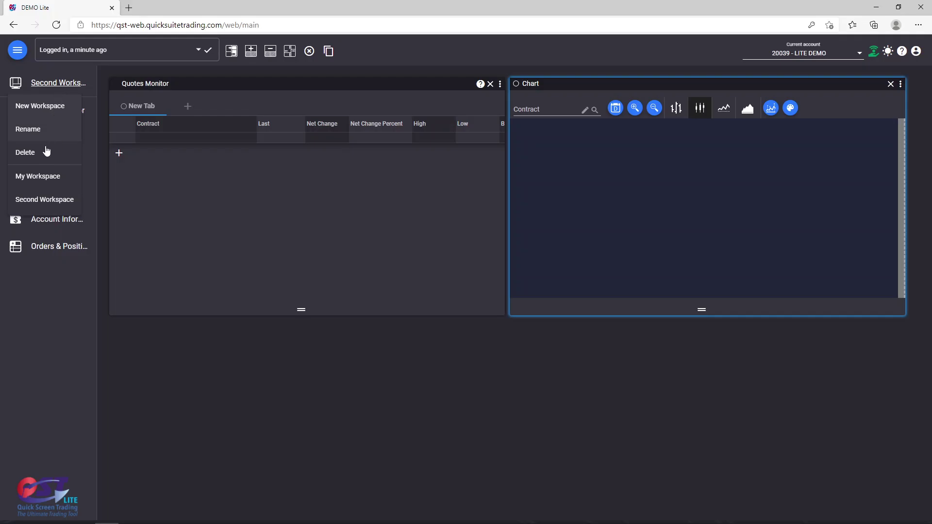
{"action": "left_click", "coordinate": [25, 152]}
{"action": "left_click", "coordinate": [364, 289]}
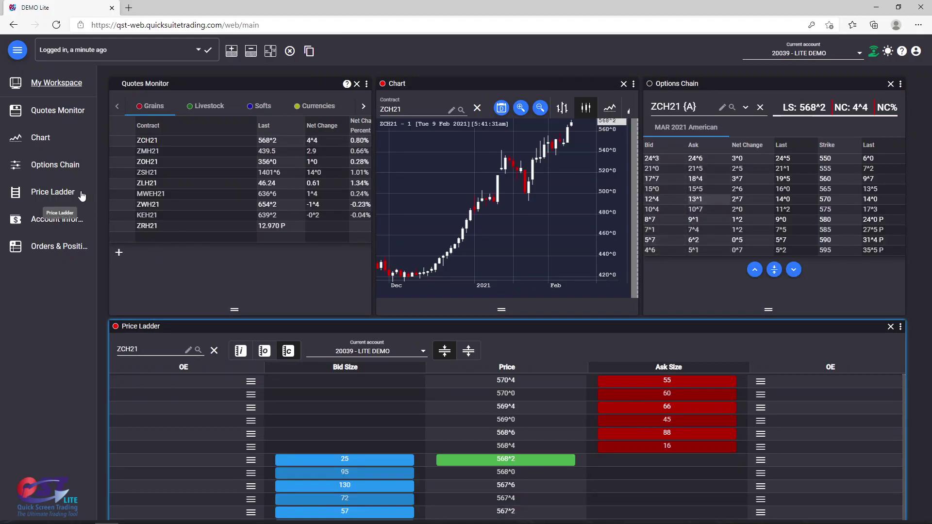
Step: Add a new quotes monitor and a chart to the bottom row beside the price ladder
{"action": "left_click", "coordinate": [51, 110]}
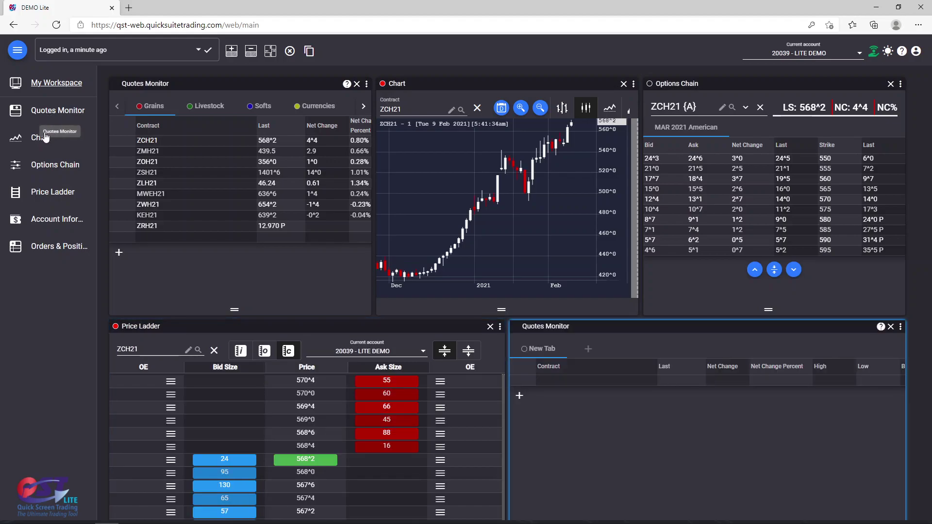
{"action": "left_click_drag", "start_coordinate": [104, 219], "coordinate": [118, 306]}
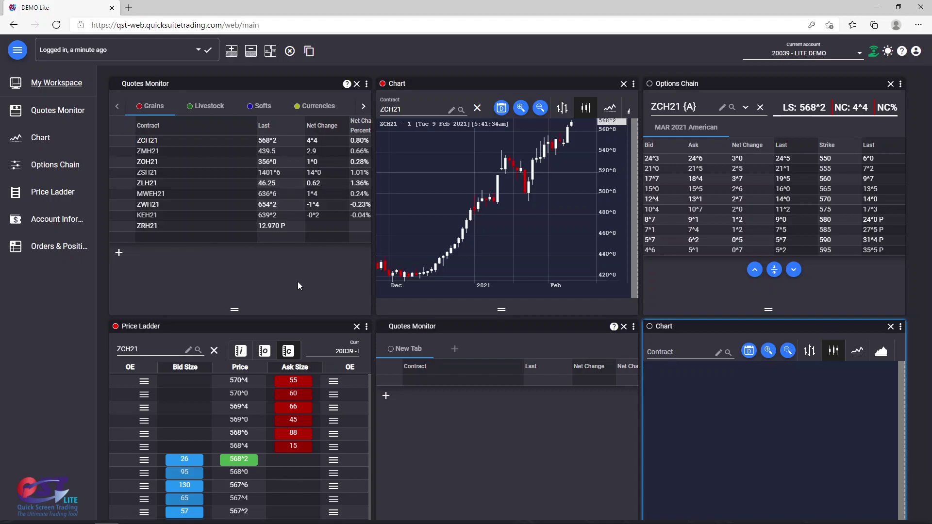
{"action": "left_click", "coordinate": [232, 53]}
{"action": "key", "text": "Escape"}
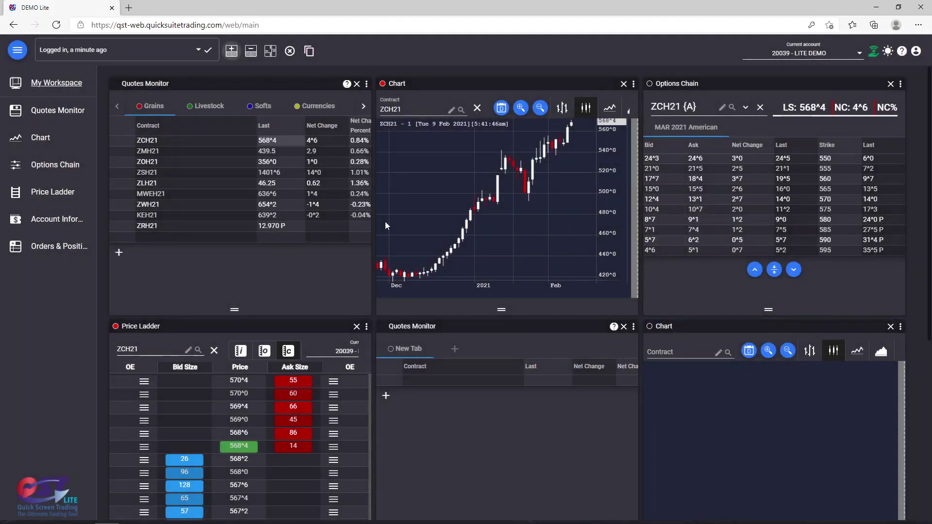
{"action": "left_click", "coordinate": [506, 381]}
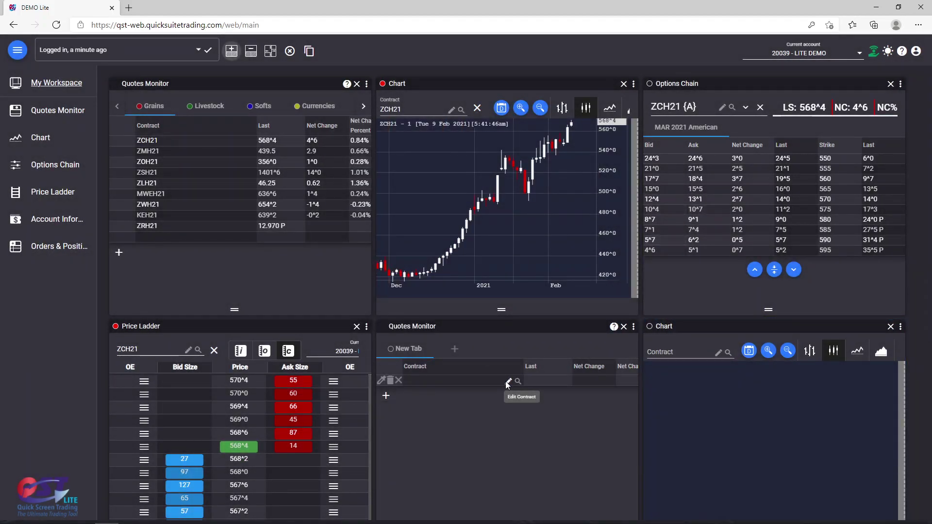
Step: Delete the lower chart and the middle quotes monitor, confirming each deletion
{"action": "left_click", "coordinate": [890, 327]}
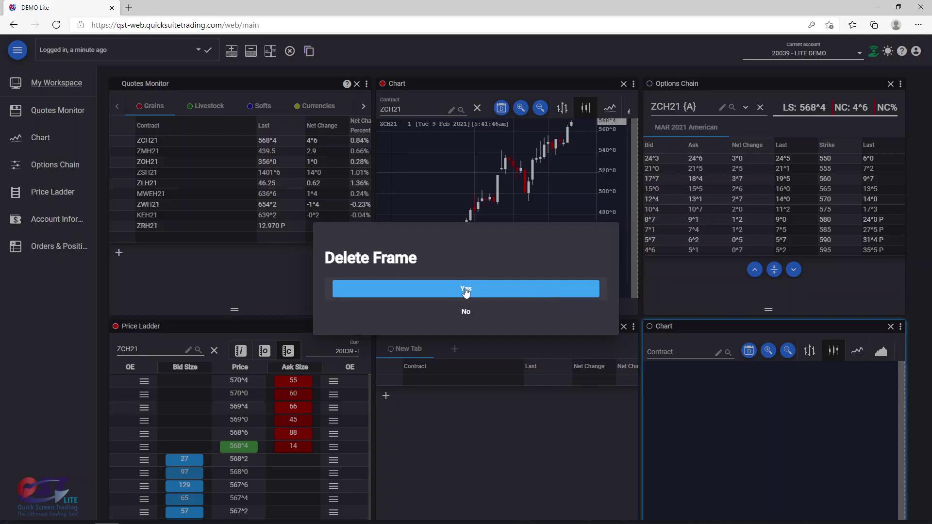
{"action": "left_click", "coordinate": [466, 292]}
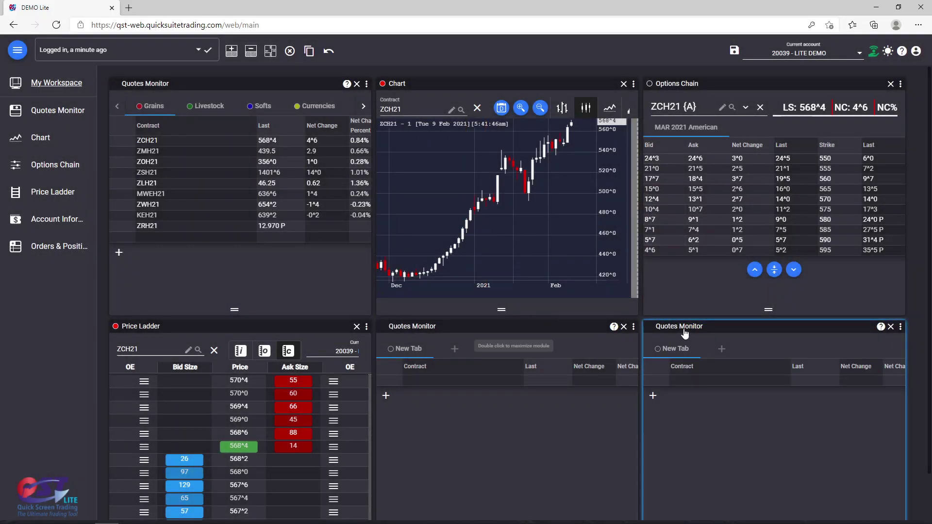
{"action": "left_click", "coordinate": [543, 344]}
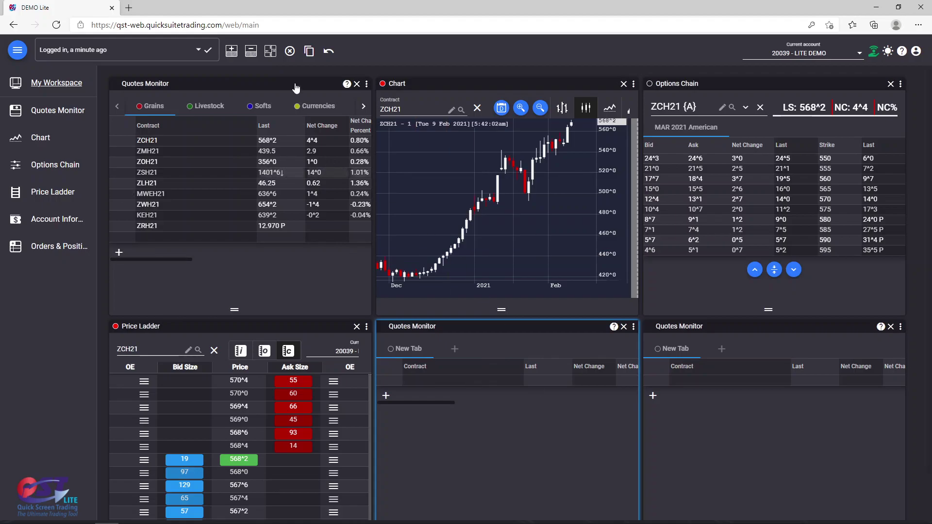
{"action": "left_click", "coordinate": [251, 50]}
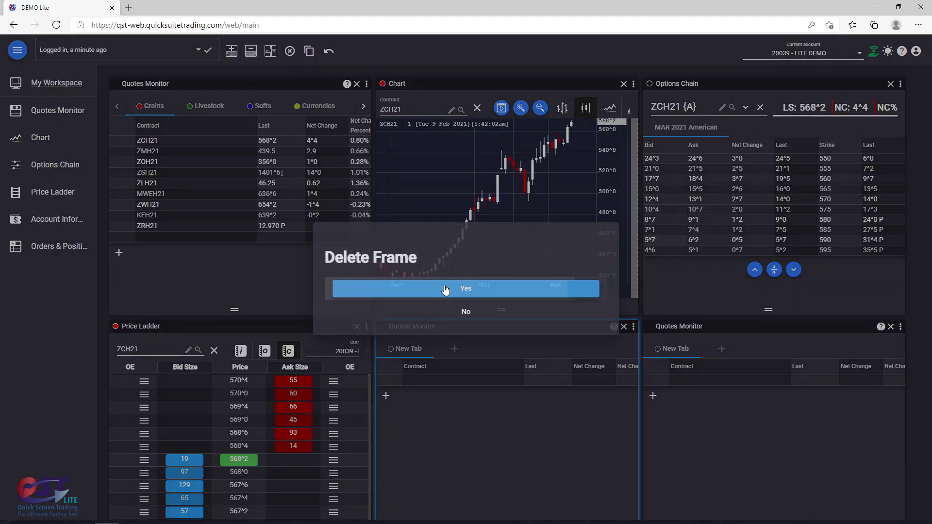
{"action": "left_click", "coordinate": [444, 291]}
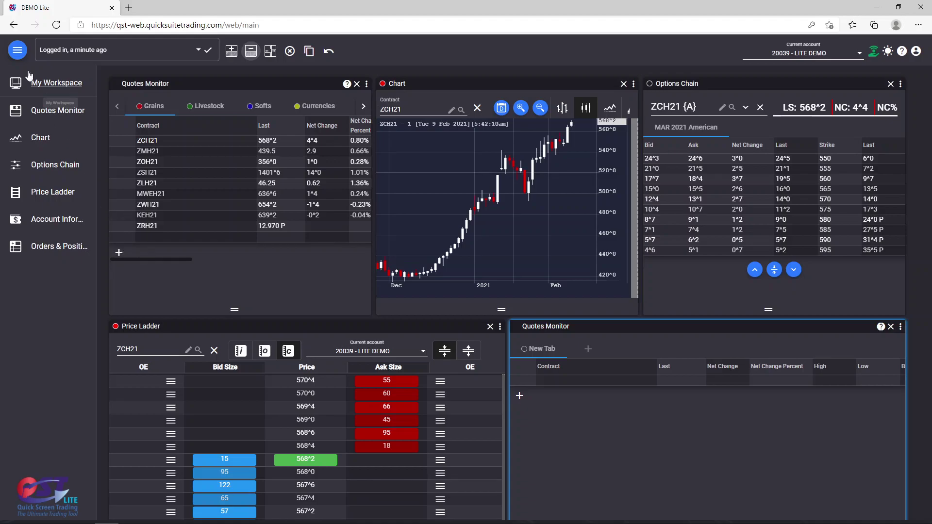
Step: Toggle the navigation sidebar closed, open, and closed again, leaving only icons
{"action": "left_click", "coordinate": [17, 50]}
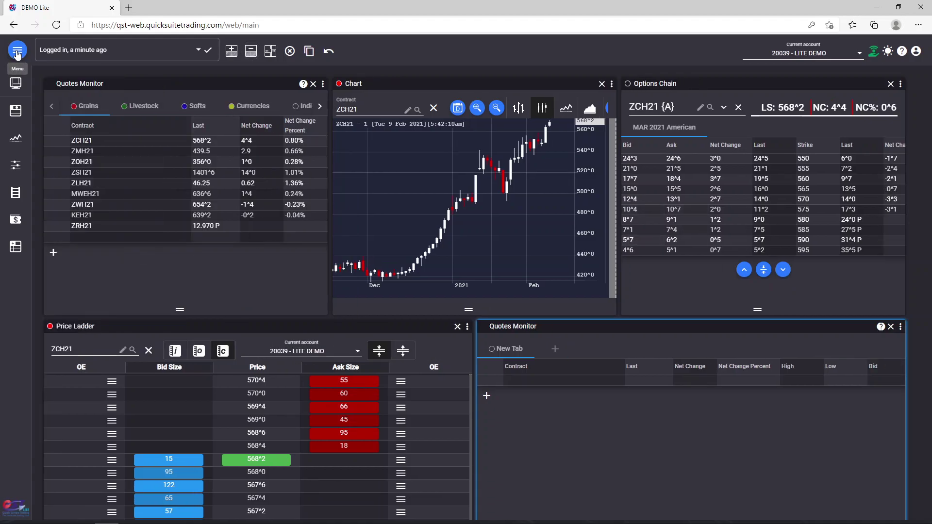
{"action": "left_click", "coordinate": [17, 50]}
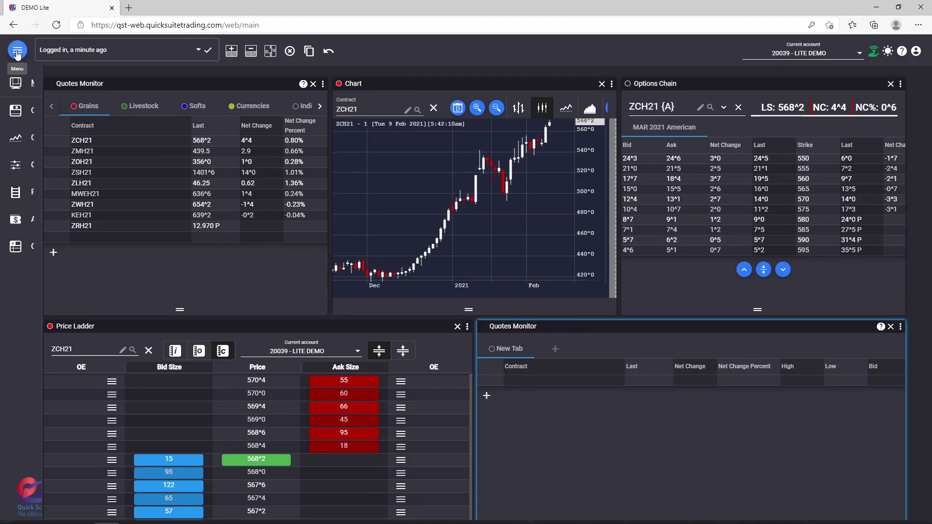
{"action": "left_click", "coordinate": [17, 50]}
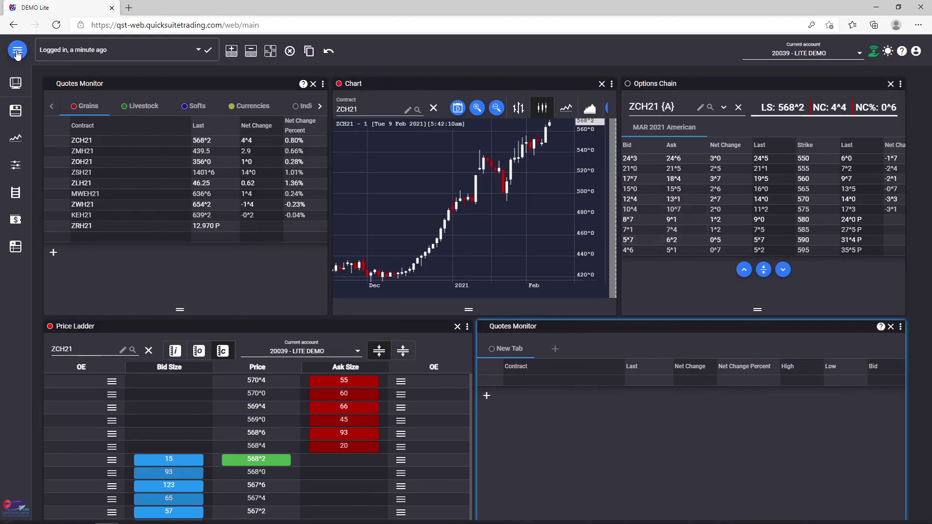